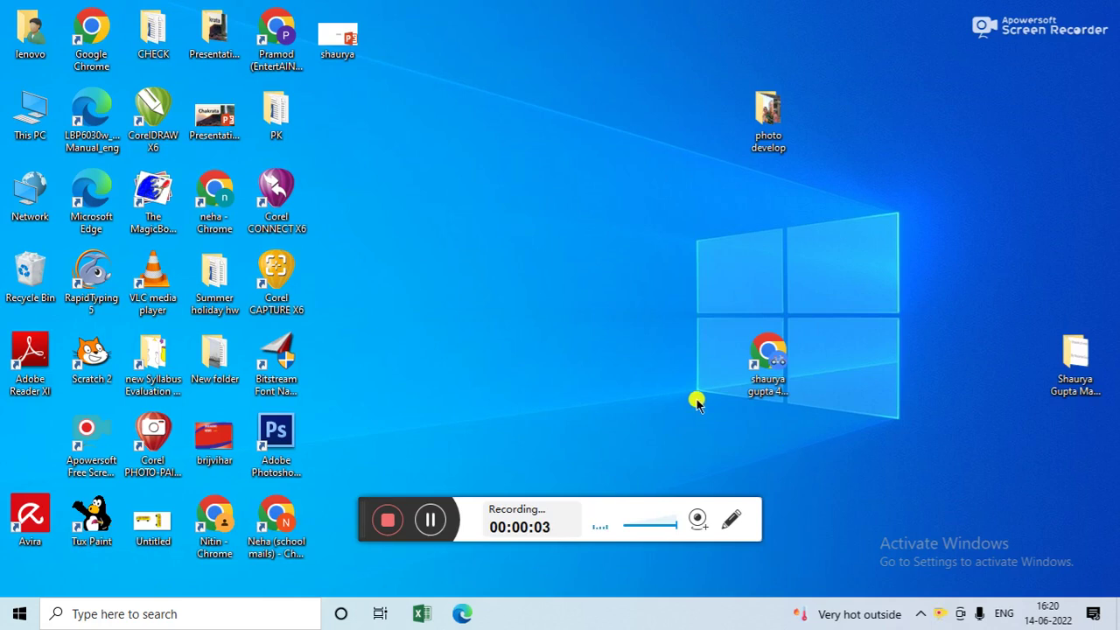
- Launch Adobe Photoshop CS6 from its desktop shortcut
double_click(300, 429)
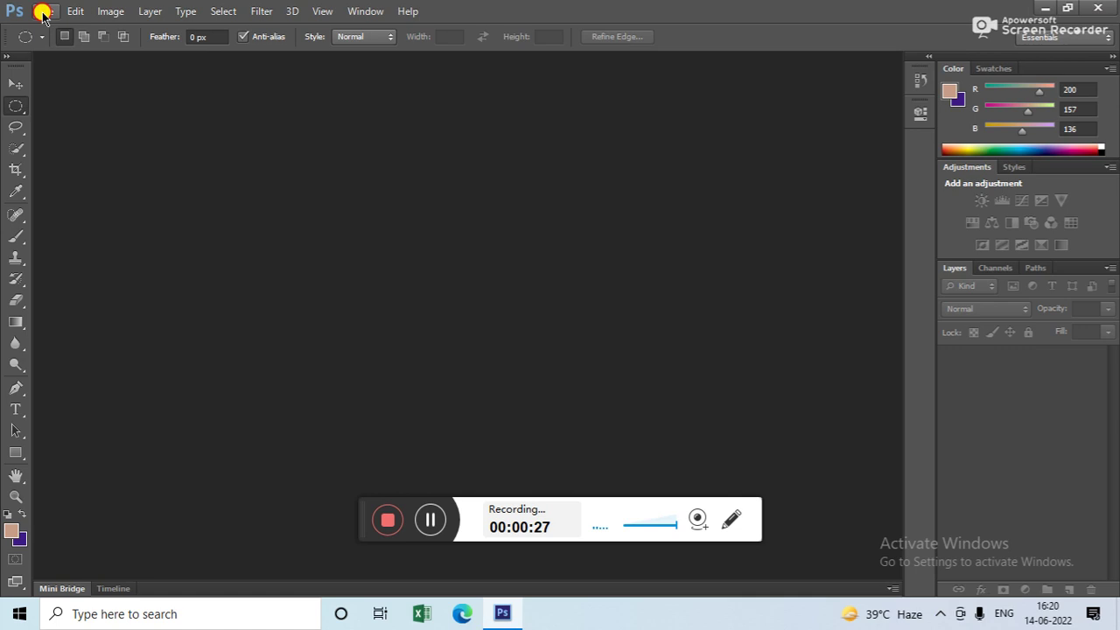
click(46, 11)
- Open the desert sunset photo 3.jpg from This PC > Pictures
click(58, 44)
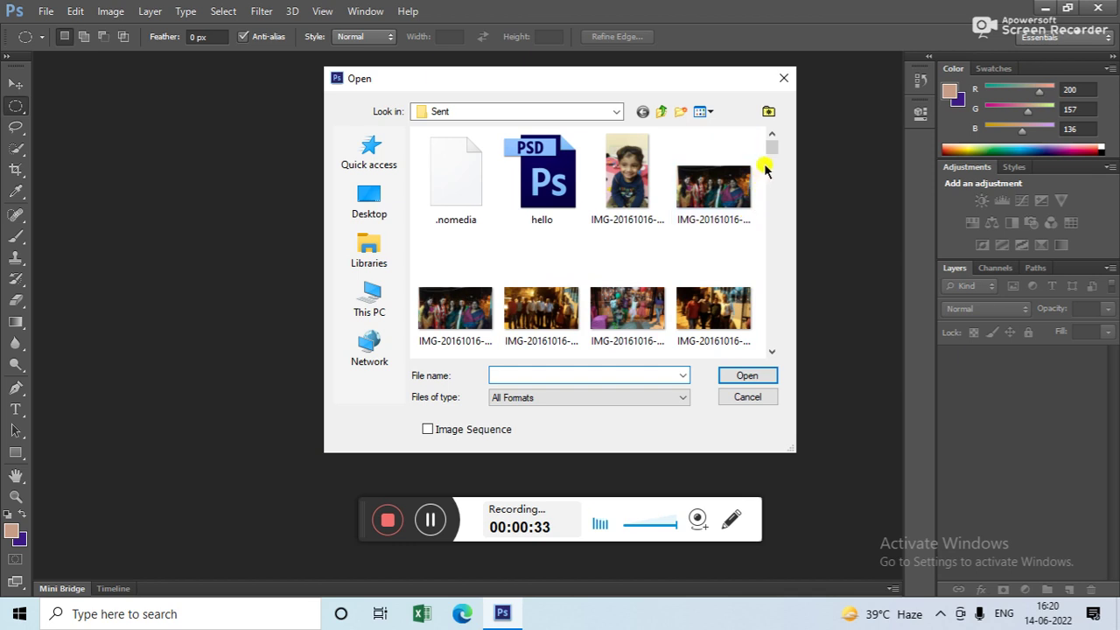
drag(770, 150, 773, 162)
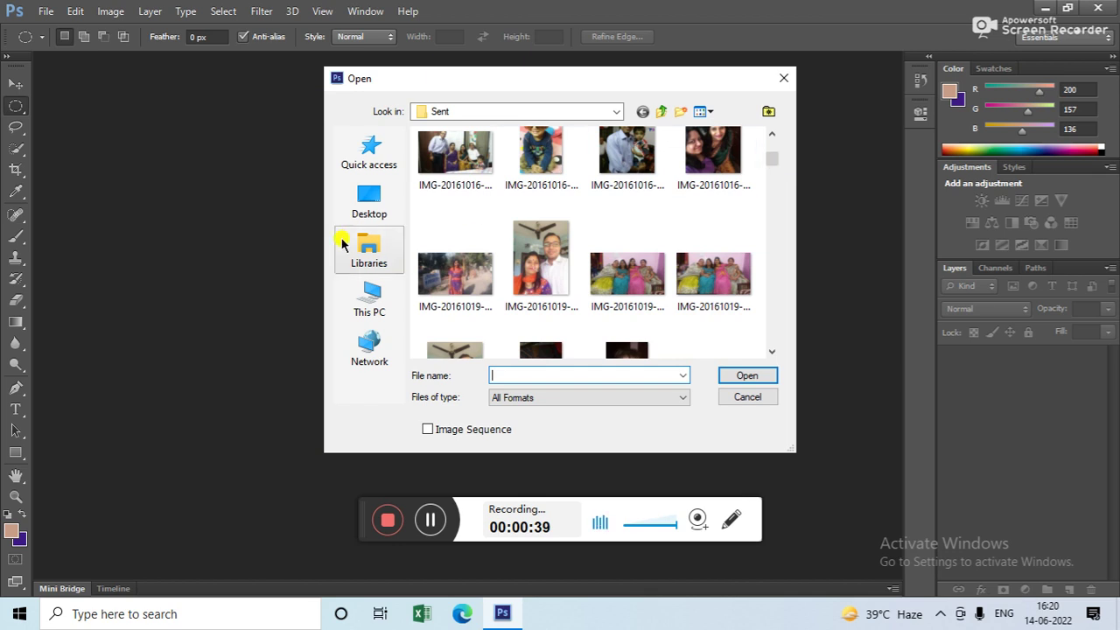
click(368, 302)
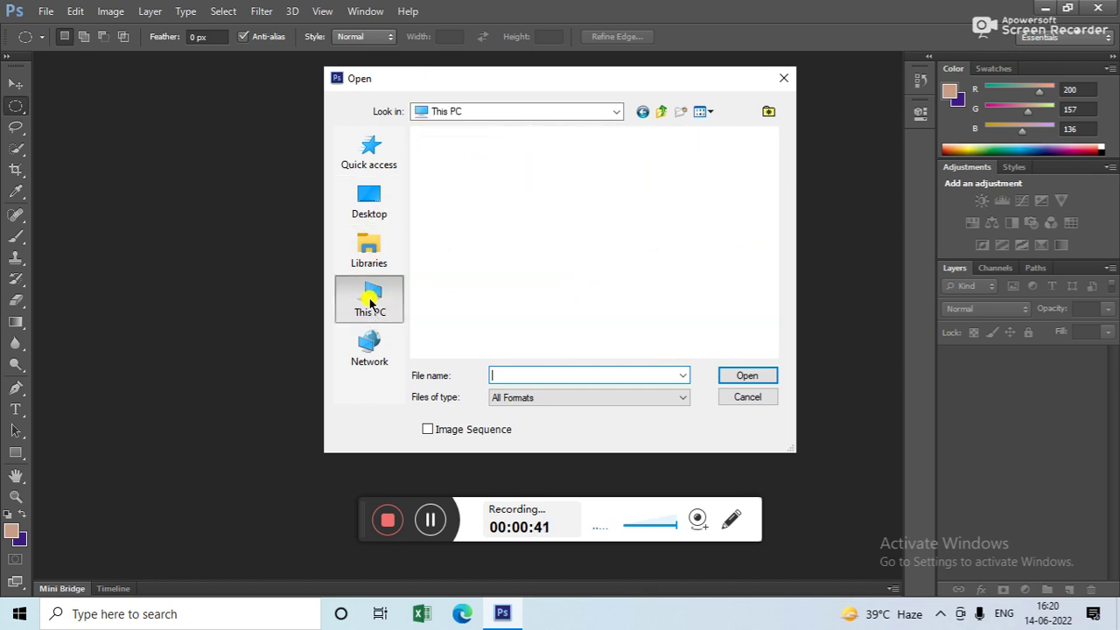
double_click(475, 200)
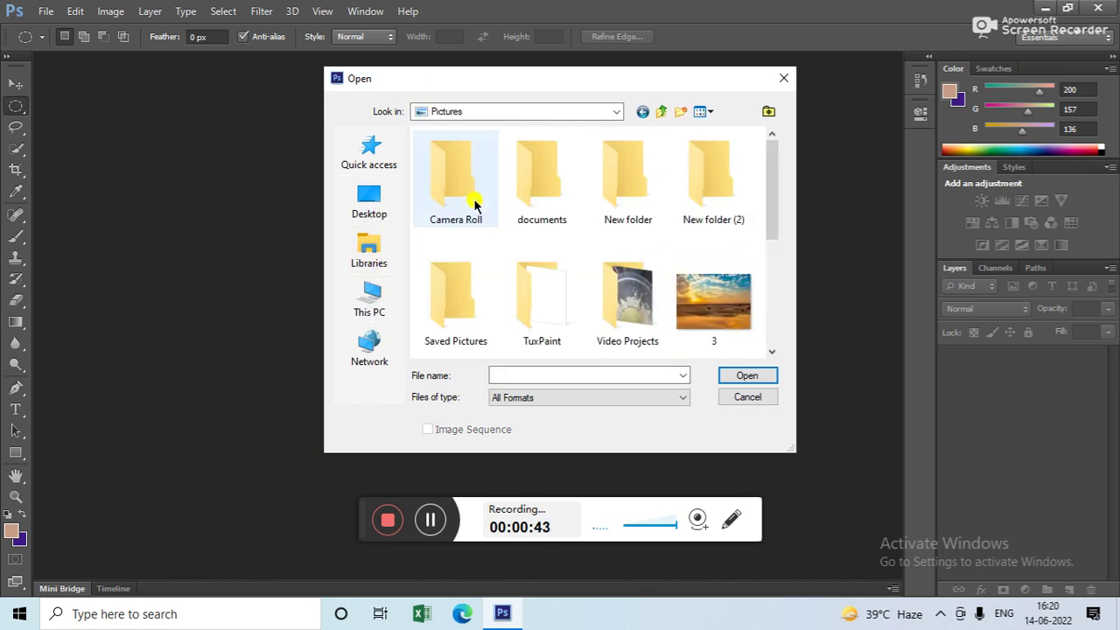
click(708, 304)
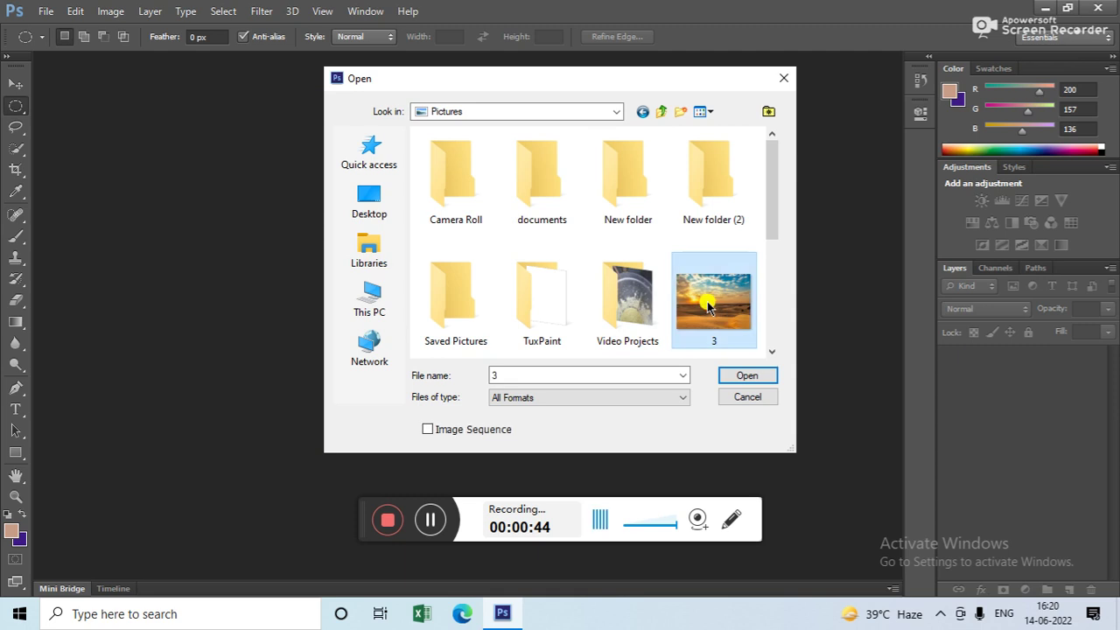
click(732, 376)
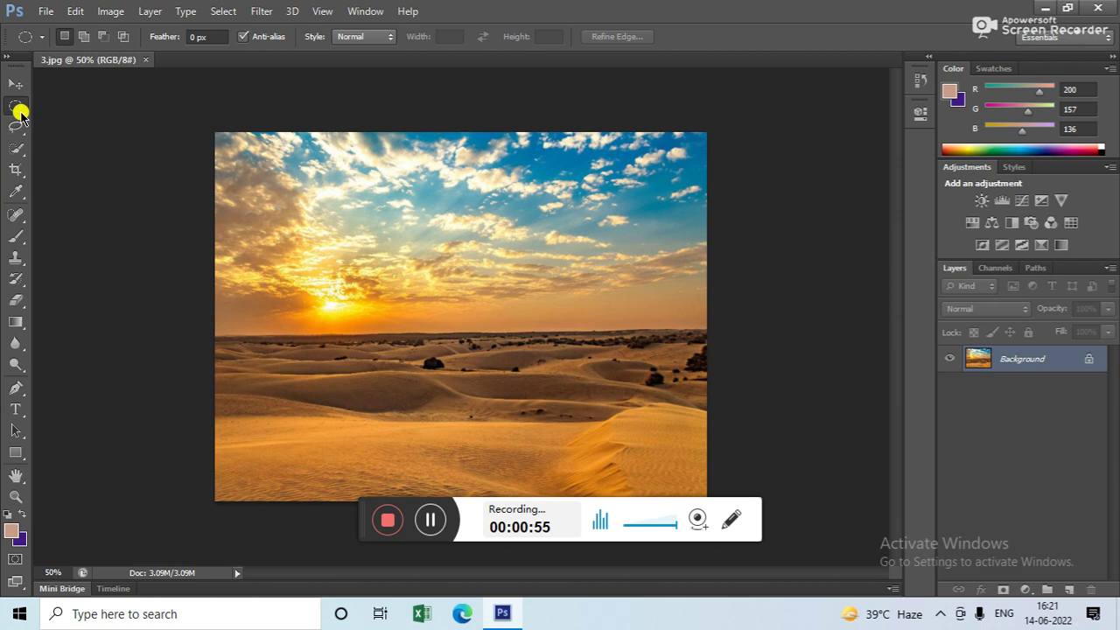
- With the Single Row Marquee Tool, select the pixel row just below the sun
right_click(24, 114)
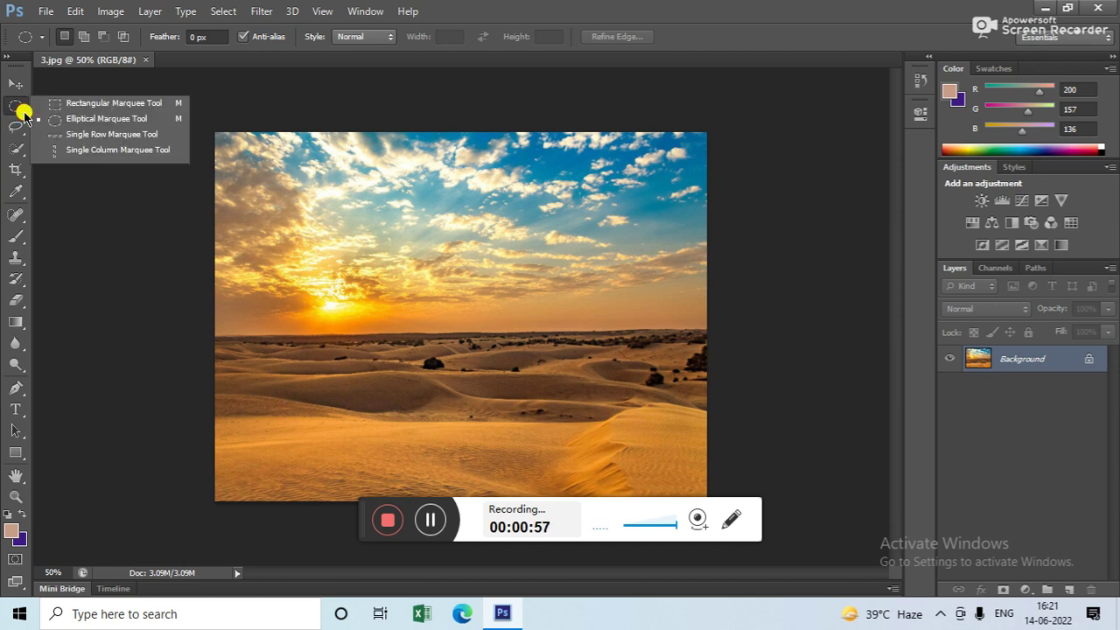
click(99, 136)
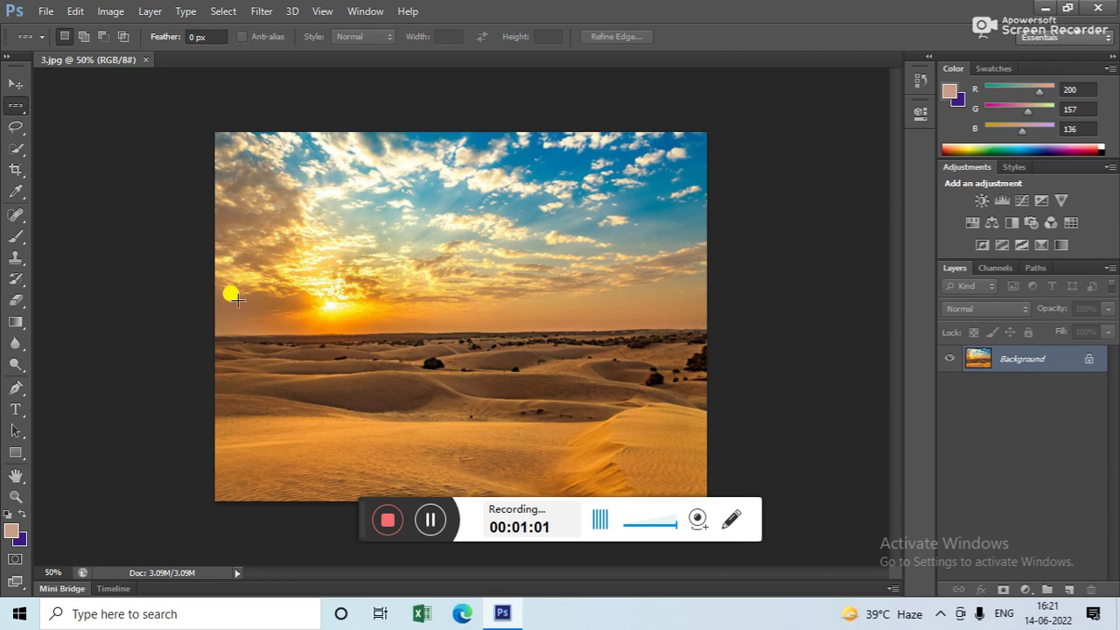
drag(232, 298, 382, 323)
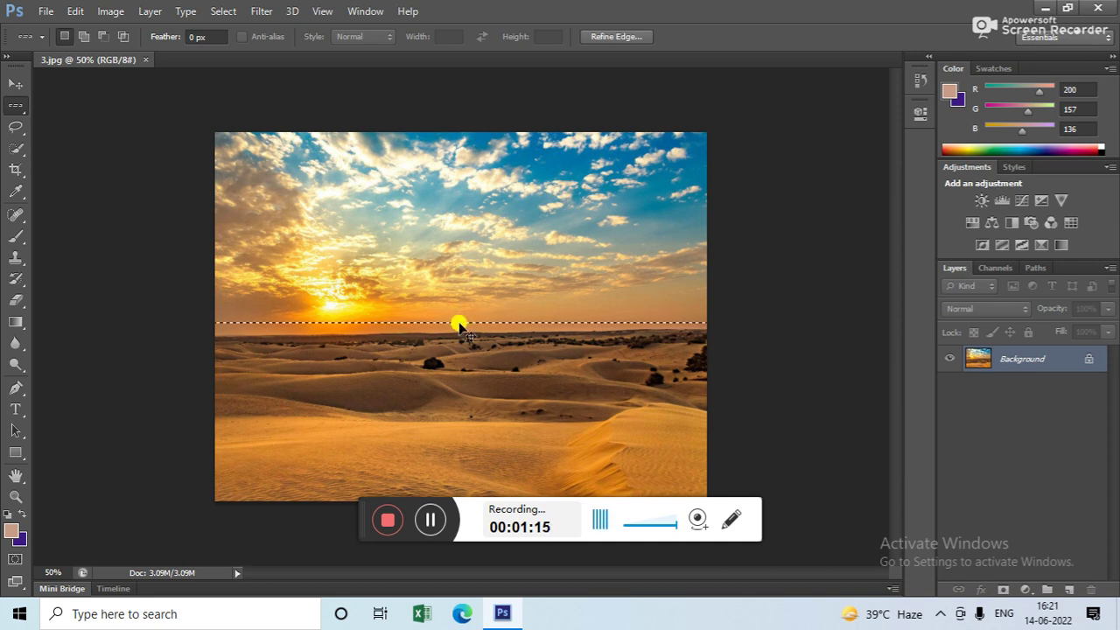
- Create a new document with the Default Photoshop Size preset (16.02 × 11.99 cm)
click(45, 11)
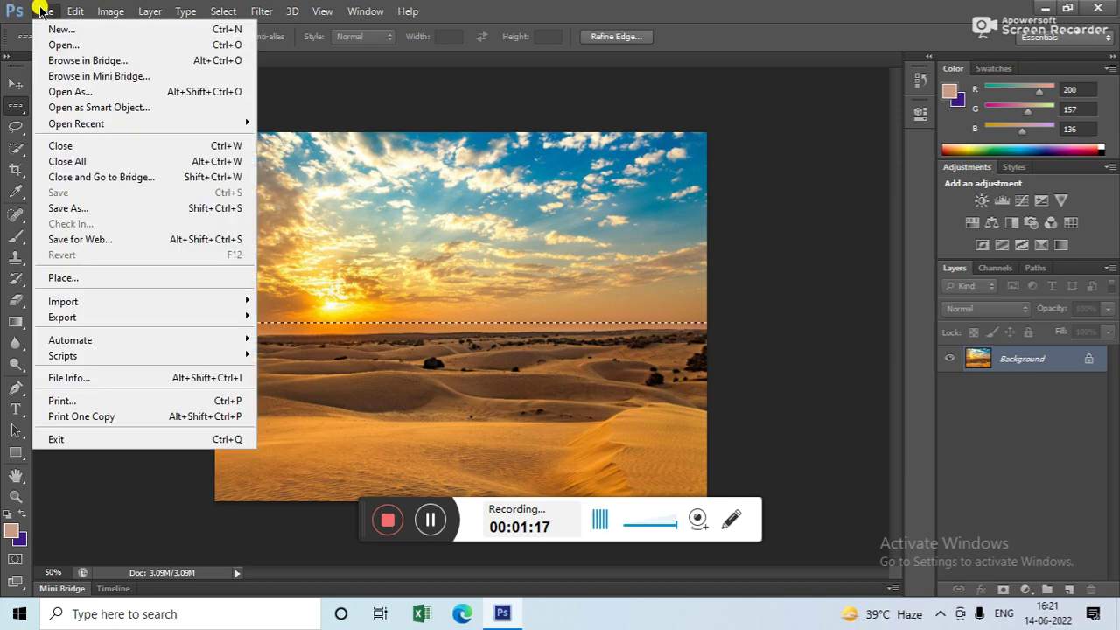
click(56, 30)
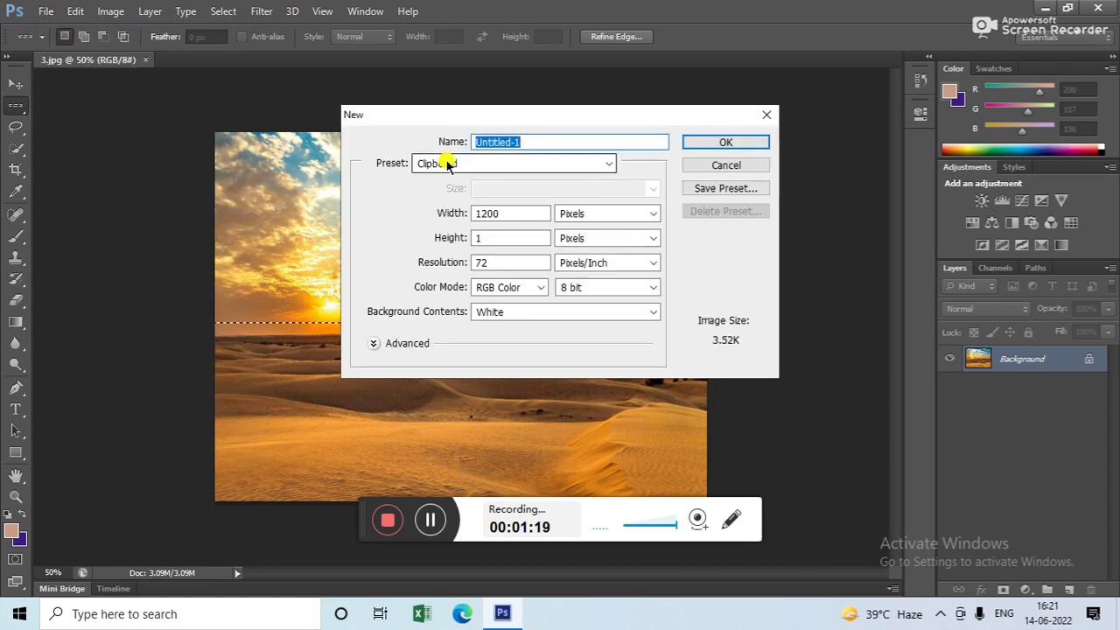
click(596, 163)
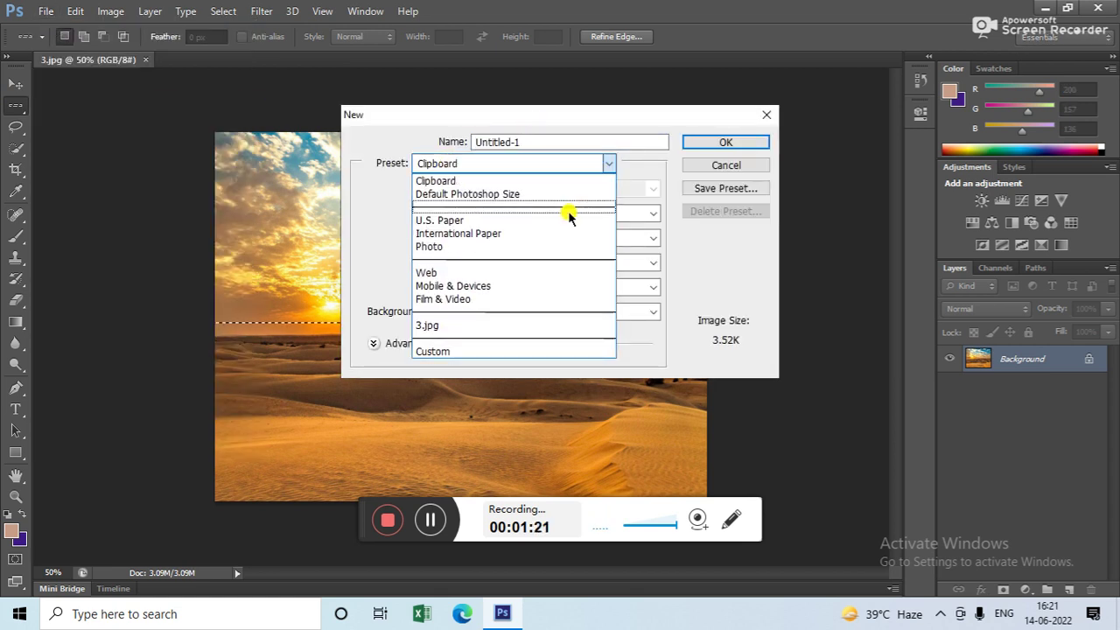
click(567, 193)
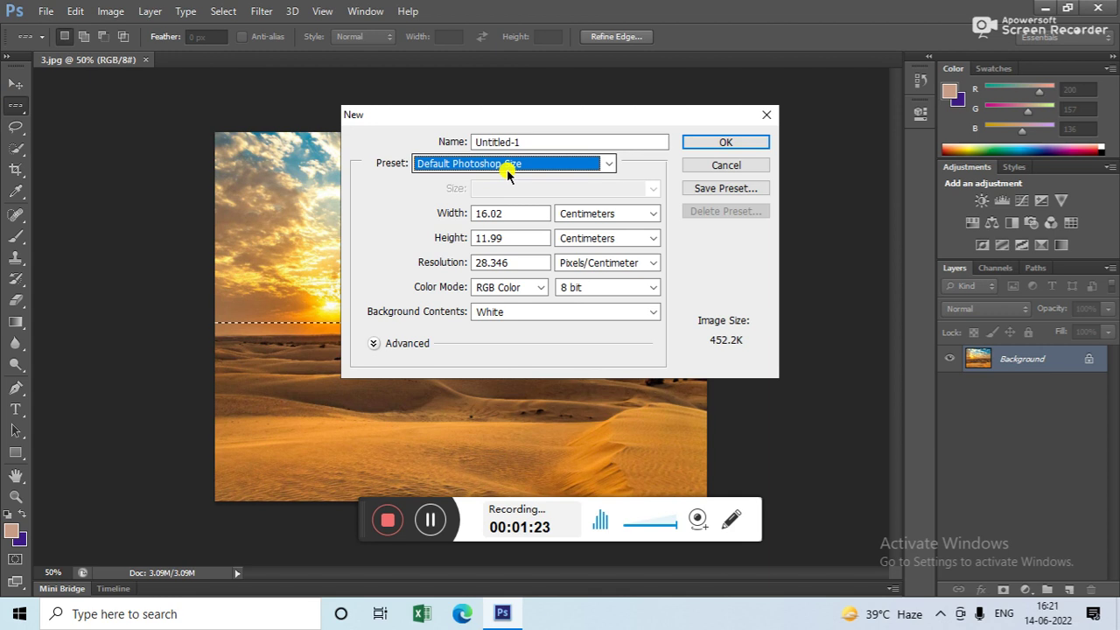
click(715, 140)
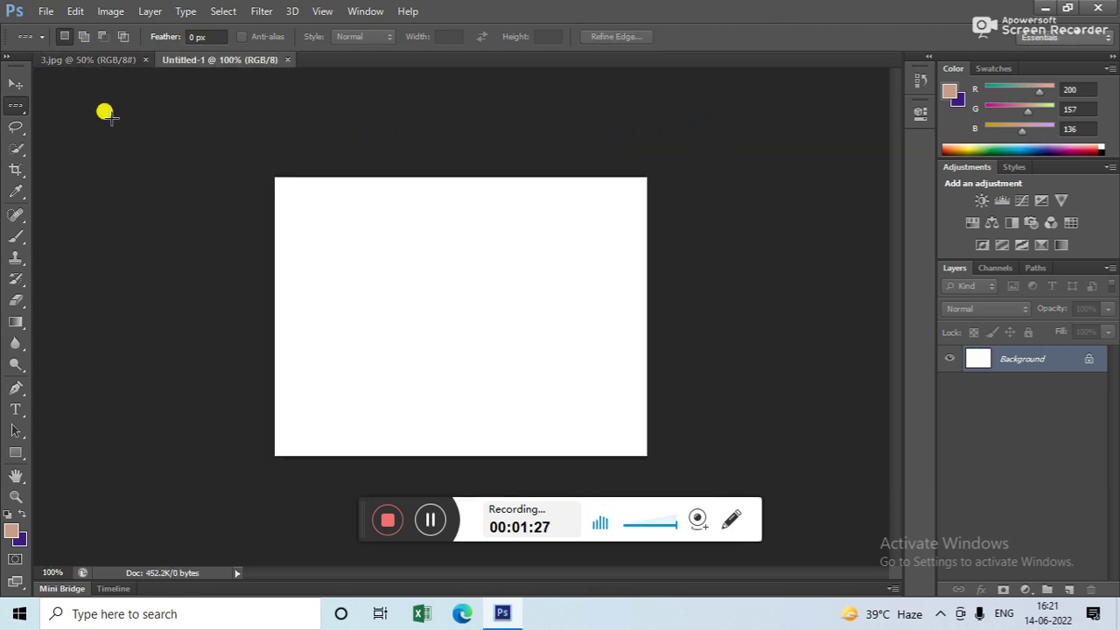
- Paste the copied pixel row as Layer 1 and stretch it vertically to fill the canvas
click(376, 294)
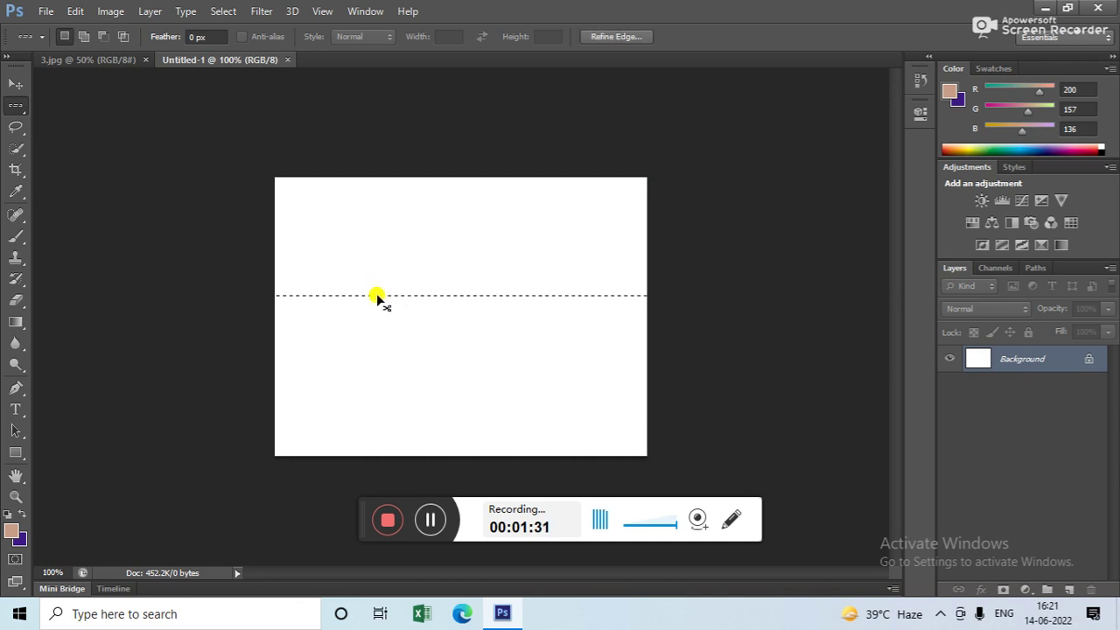
key(ctrl+j)
key(shift+alt+BackSpace)
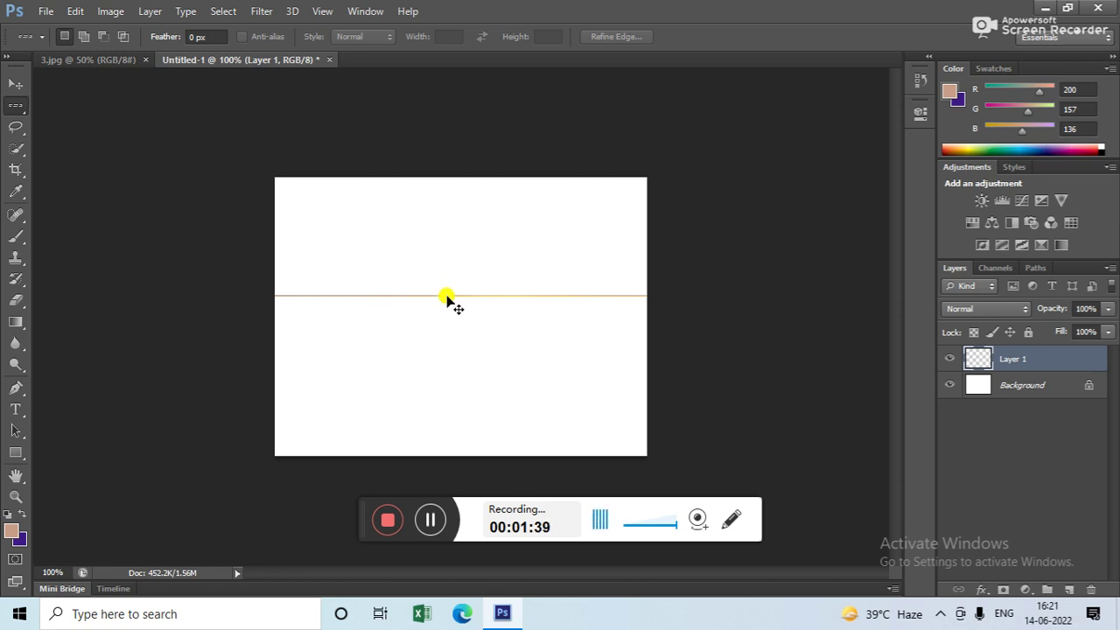
key(ctrl+t)
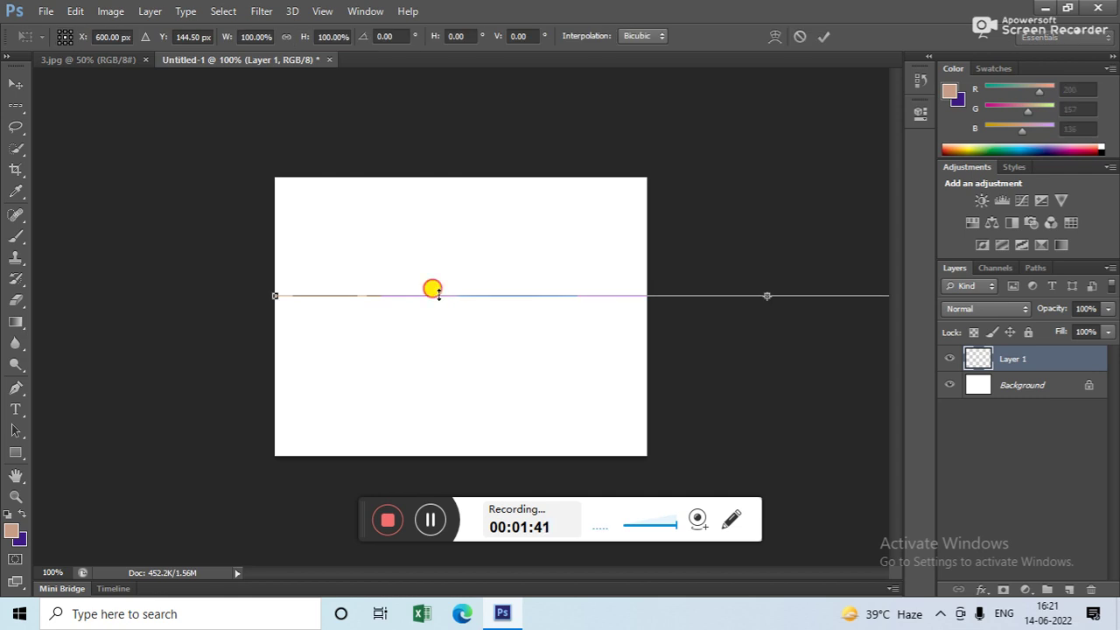
drag(438, 295, 447, 168)
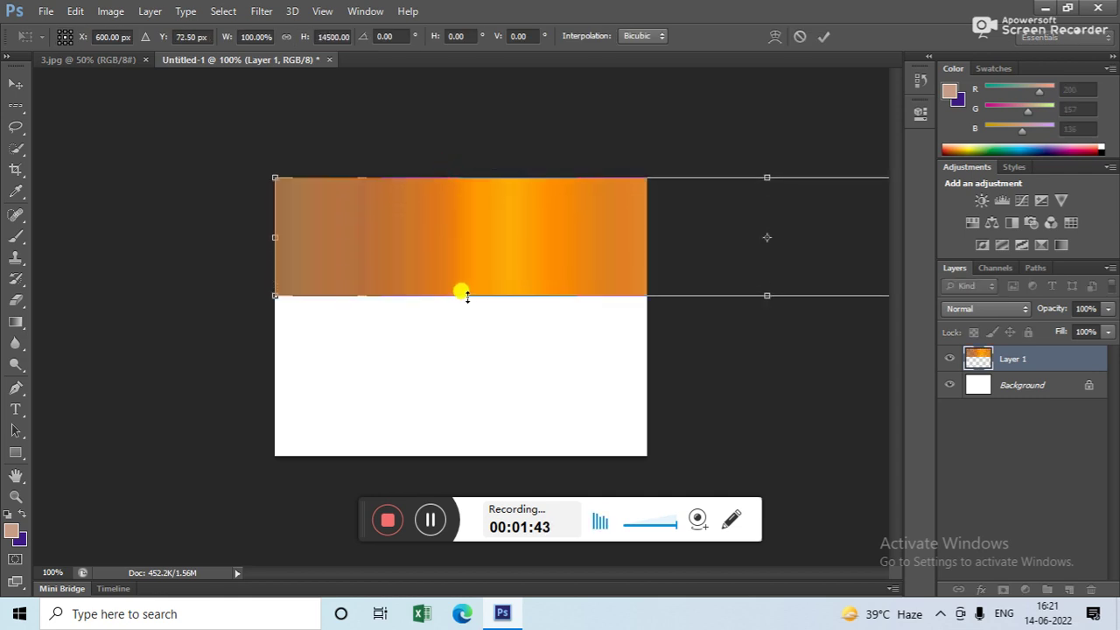
drag(466, 296, 452, 455)
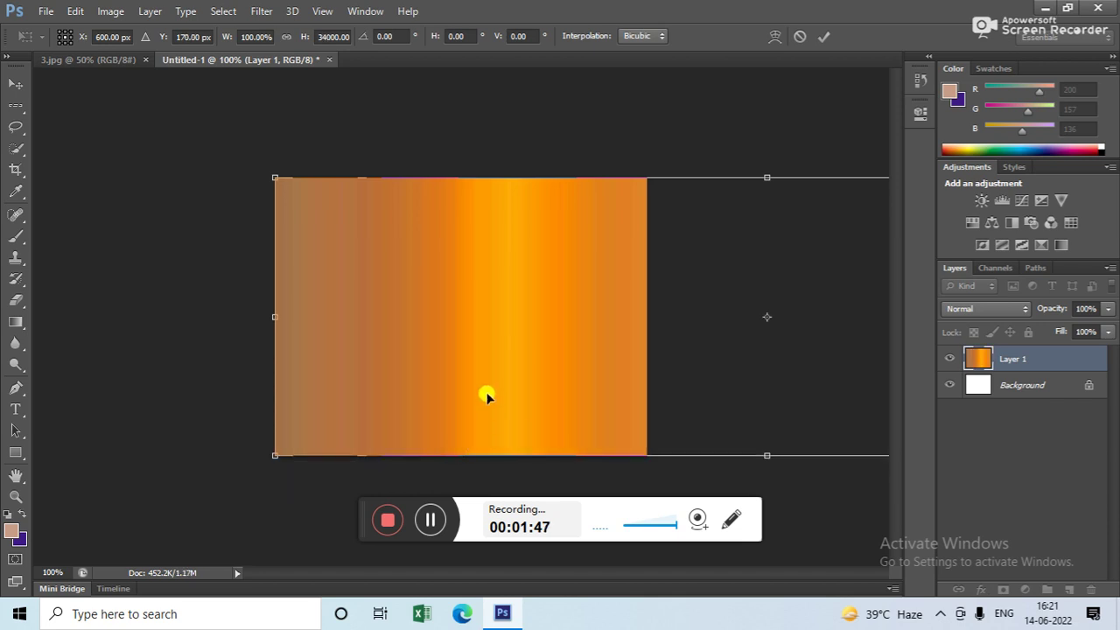
key(Return)
key(m)
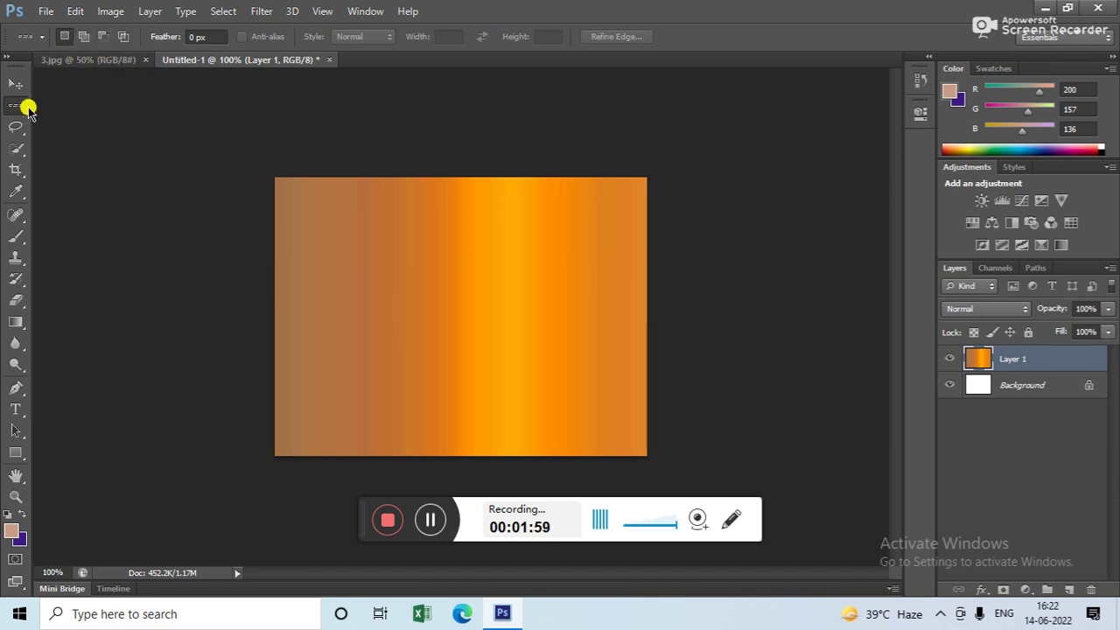
- In 3.jpg, select a one-pixel column right of the sun, then return to Untitled-1
click(109, 61)
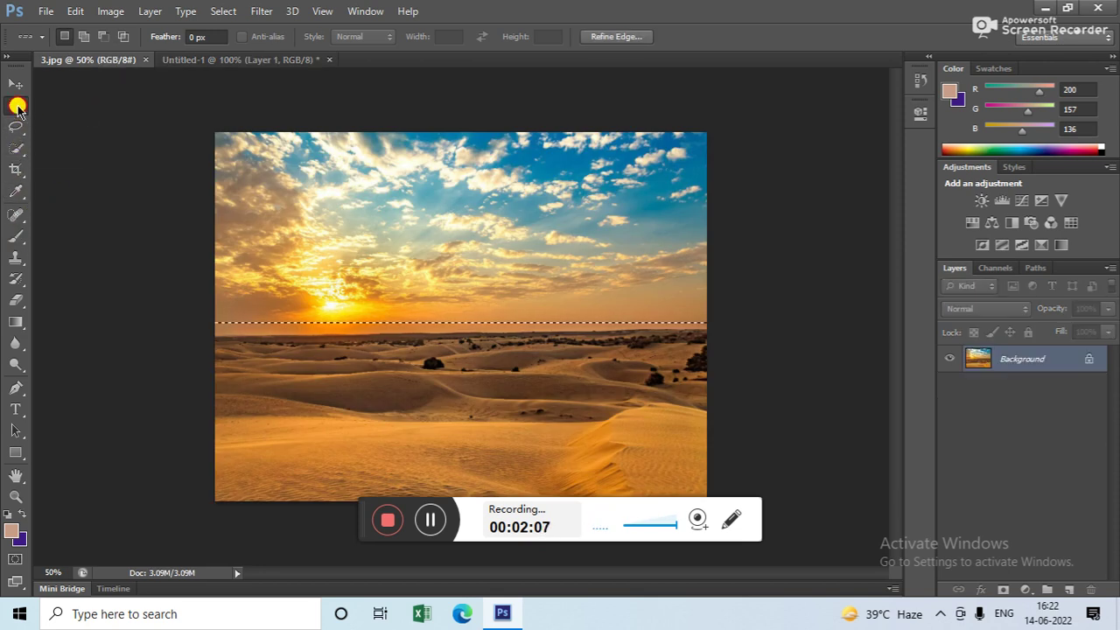
right_click(17, 107)
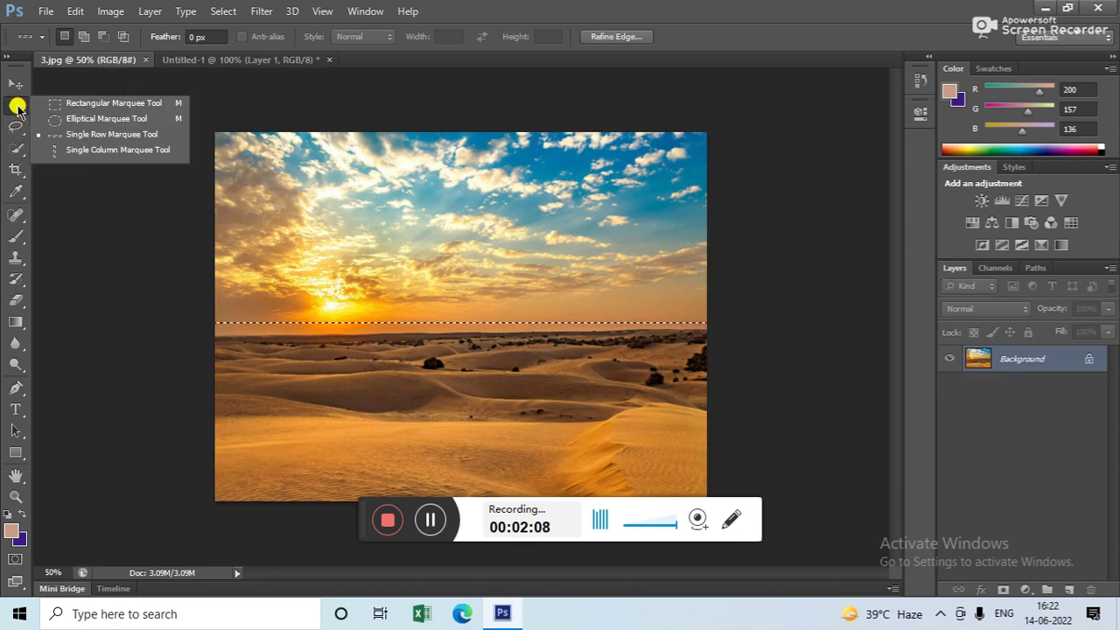
click(92, 150)
click(347, 151)
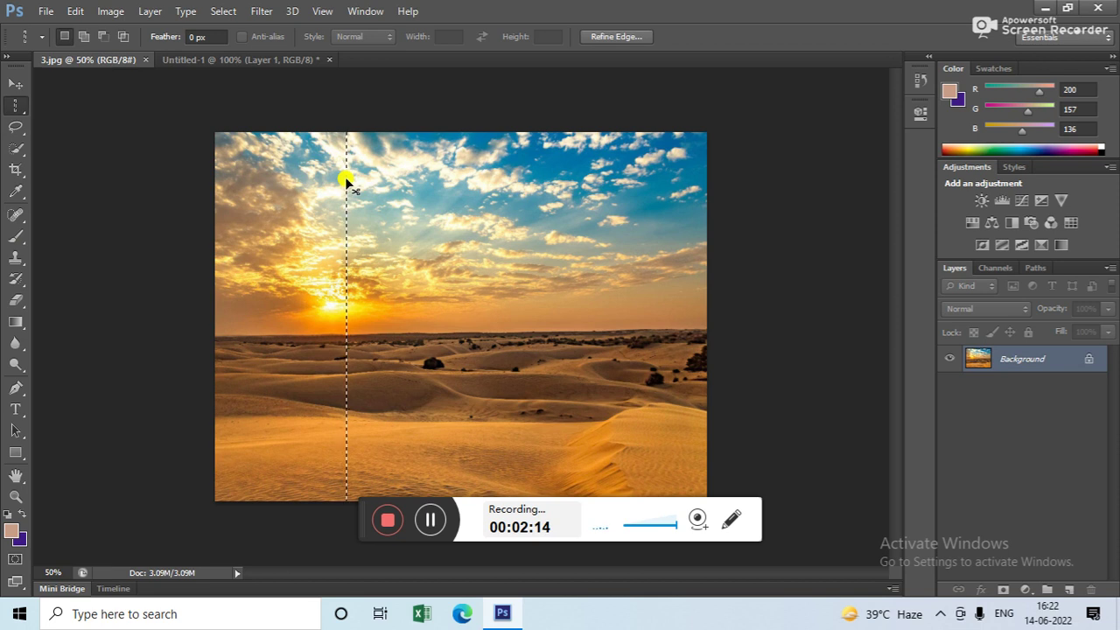
click(212, 59)
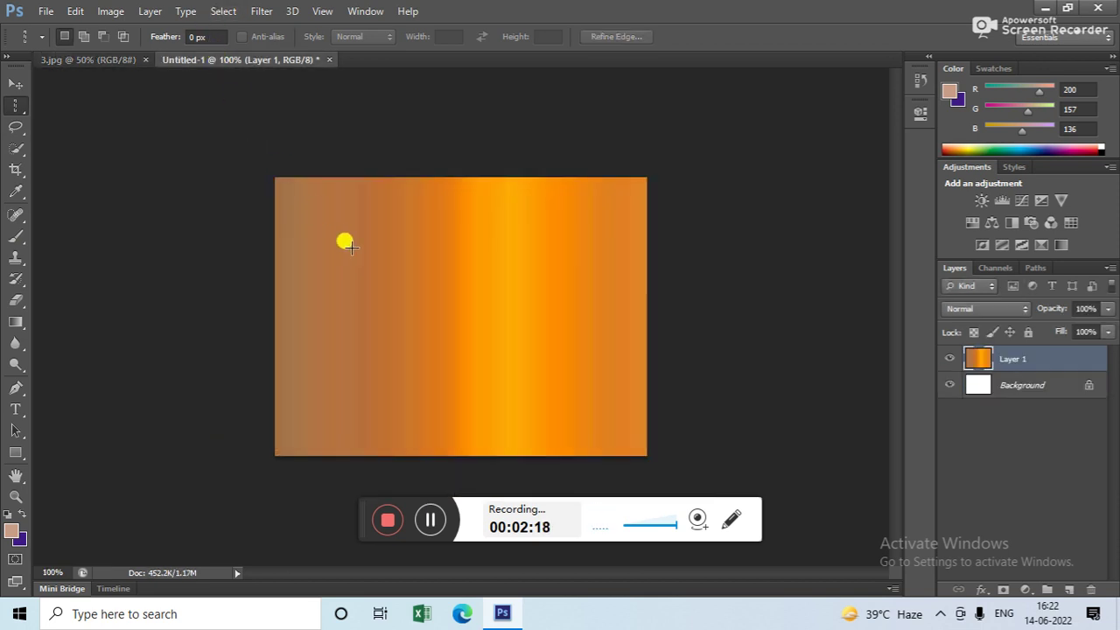
- Paste the column as Layer 2 and stretch it horizontally across most of the canvas
key(ctrl+v)
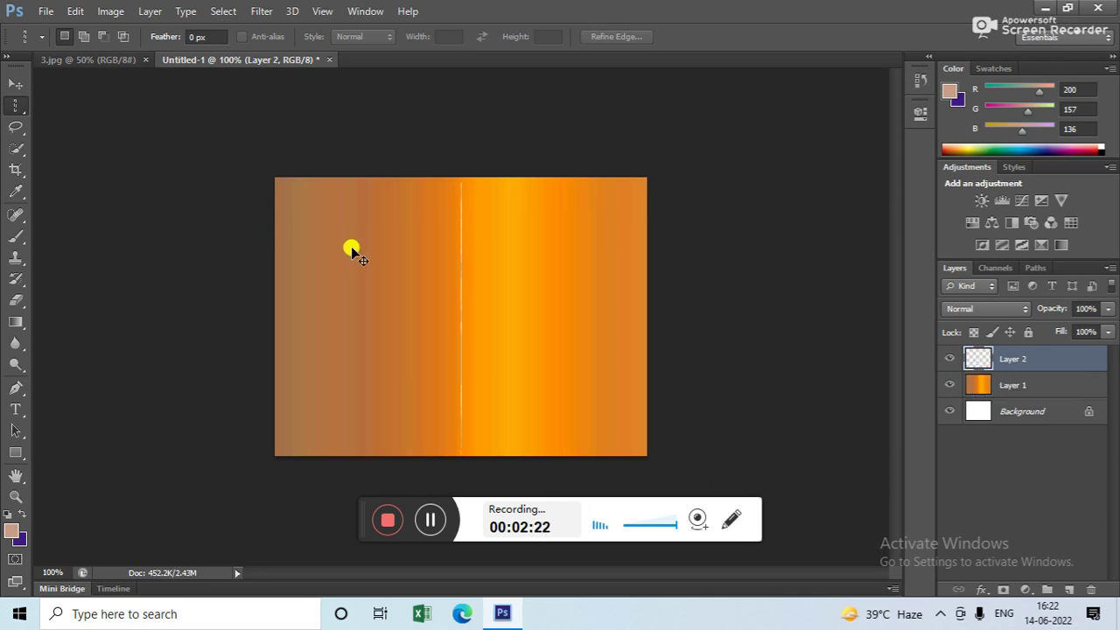
key(ctrl+t)
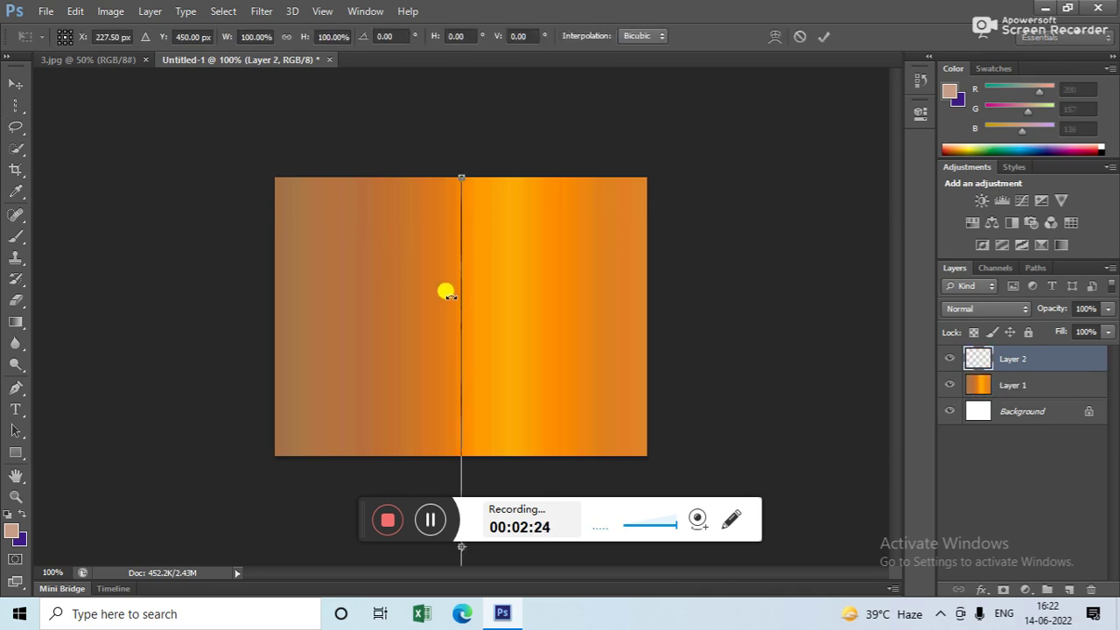
drag(460, 300, 309, 285)
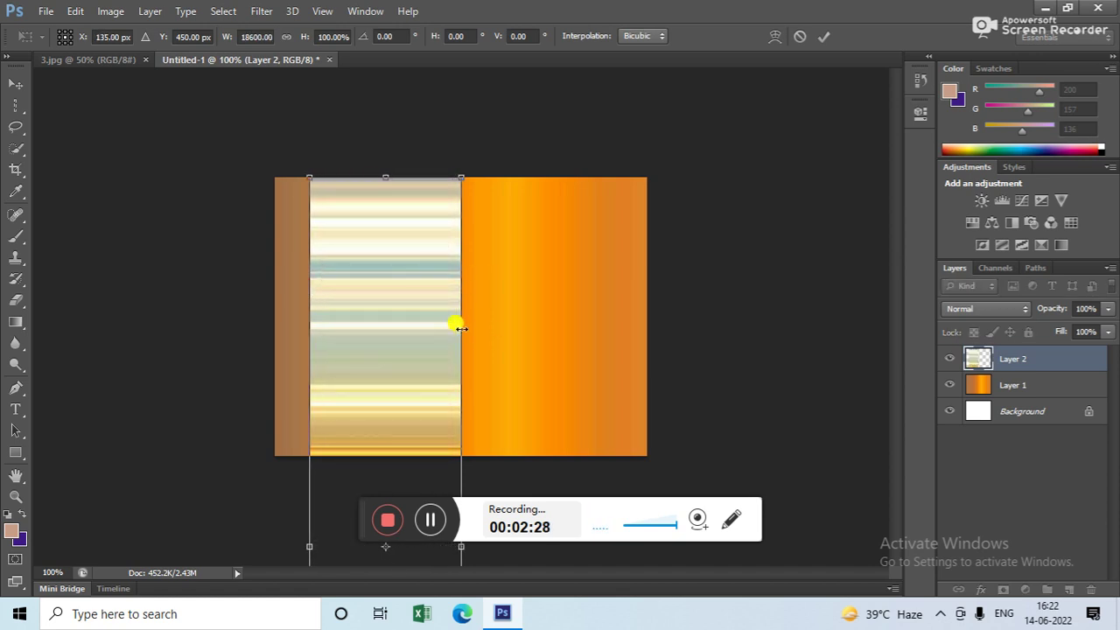
drag(462, 328, 598, 325)
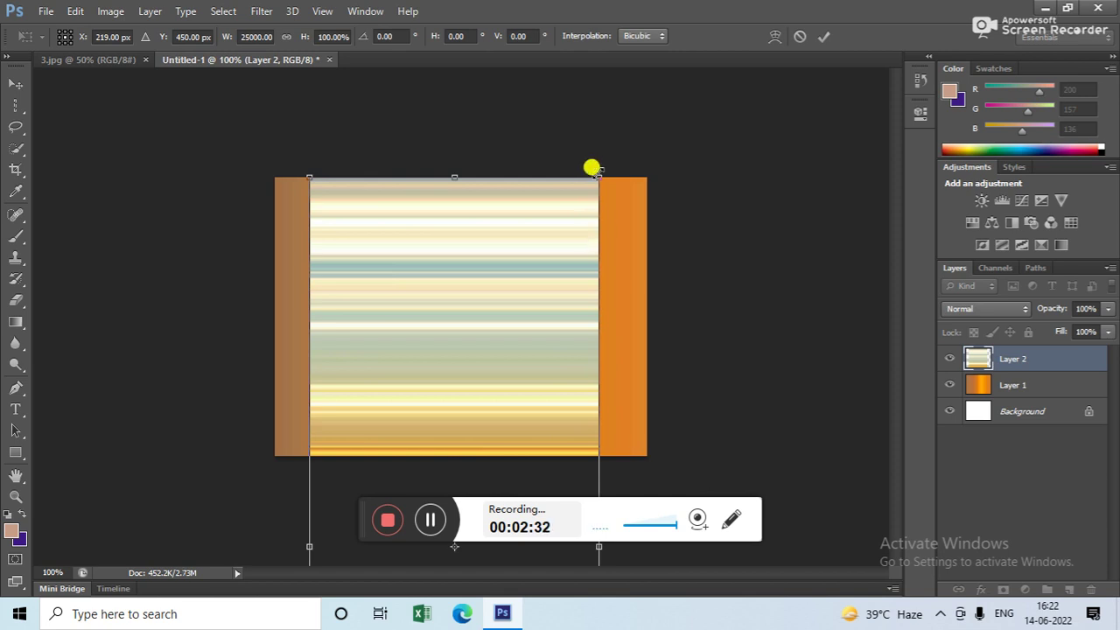
drag(594, 172, 604, 210)
drag(453, 196, 452, 187)
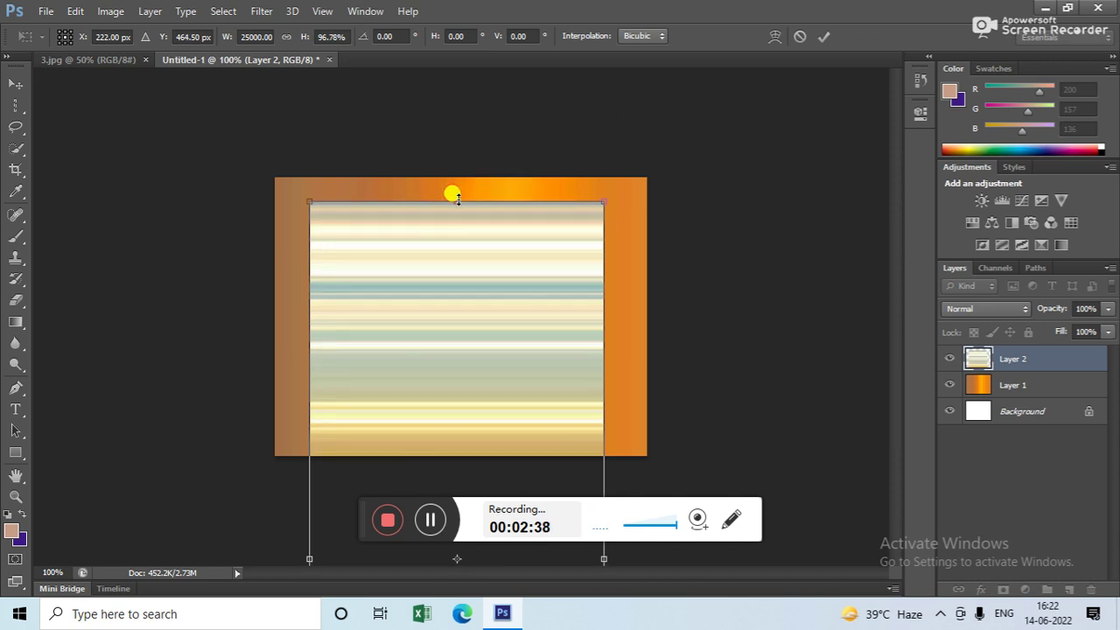
drag(594, 210, 625, 186)
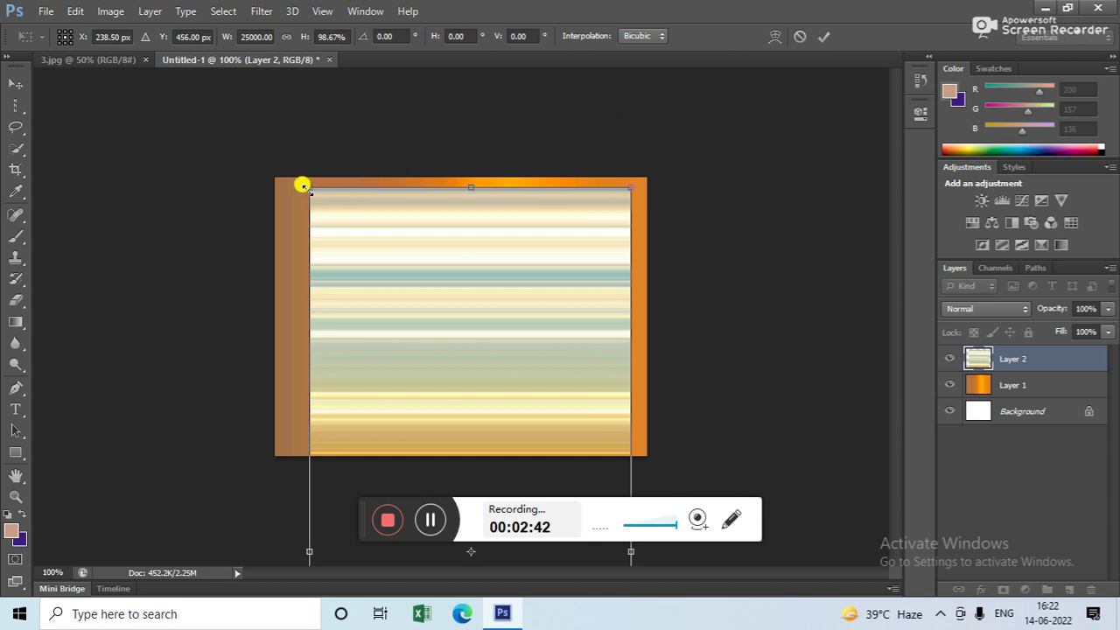
drag(299, 186, 282, 181)
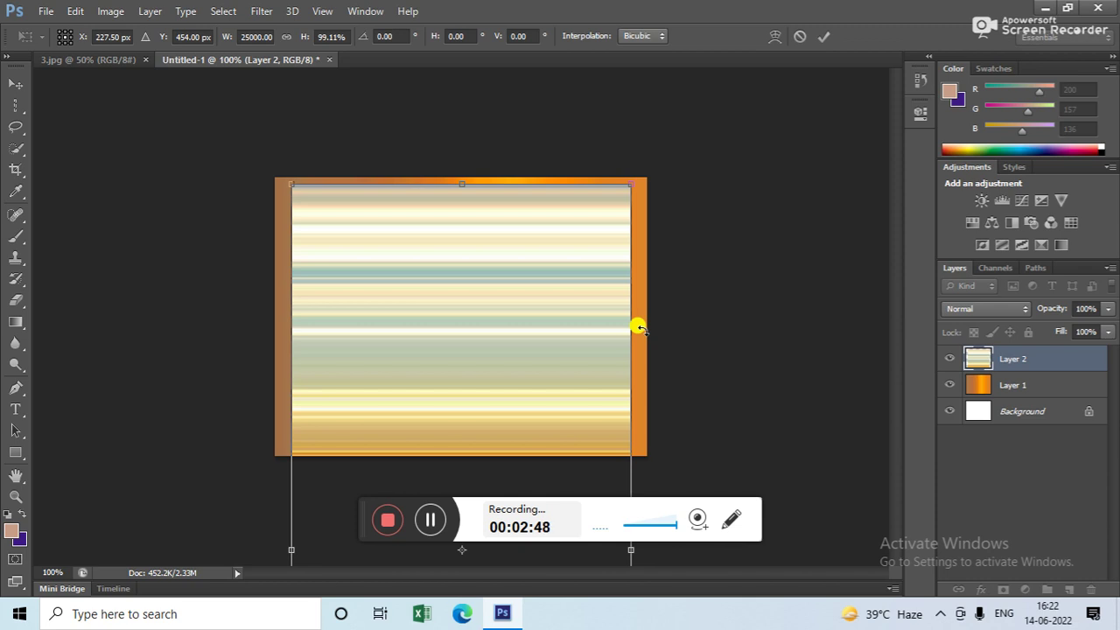
key(Return)
key(m)
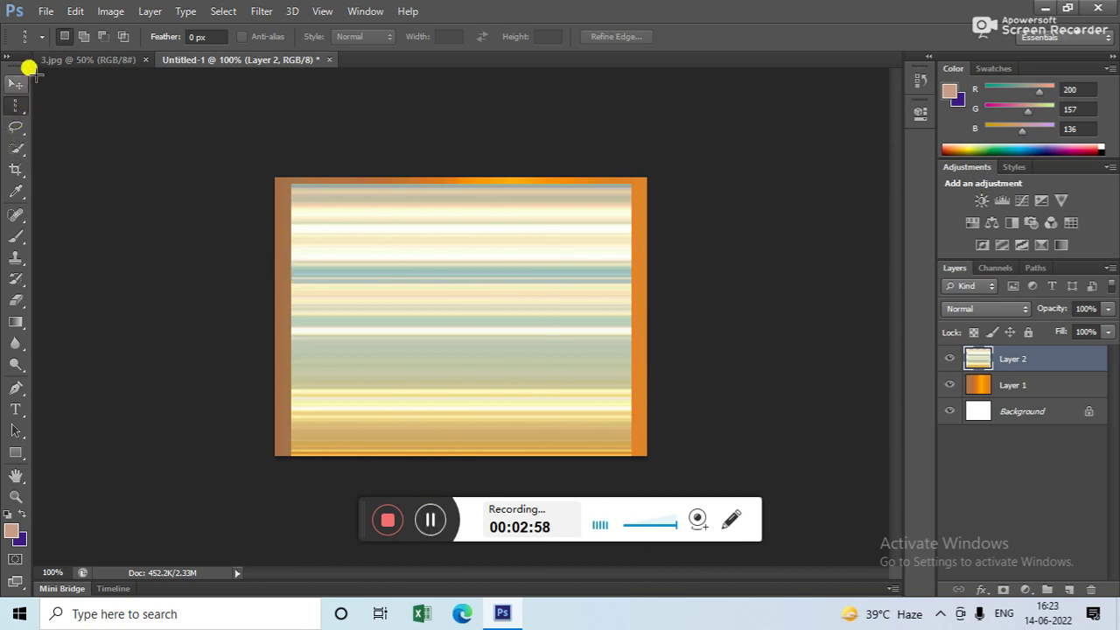
- Select a different one-pixel column near the middle of 3.jpg, then return to Untitled-1
click(86, 62)
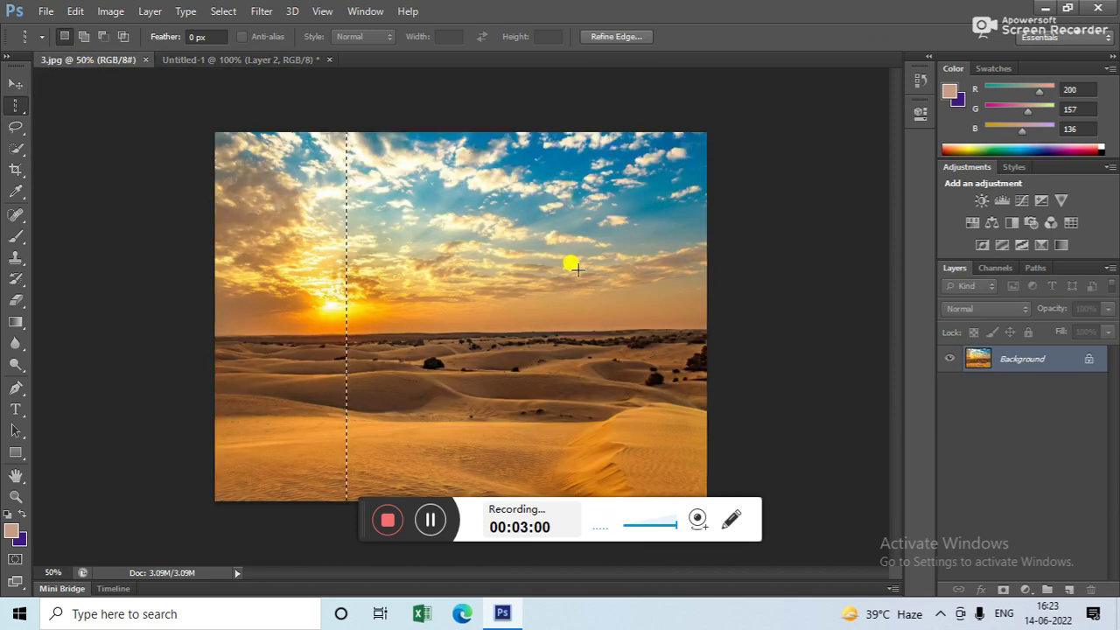
click(468, 153)
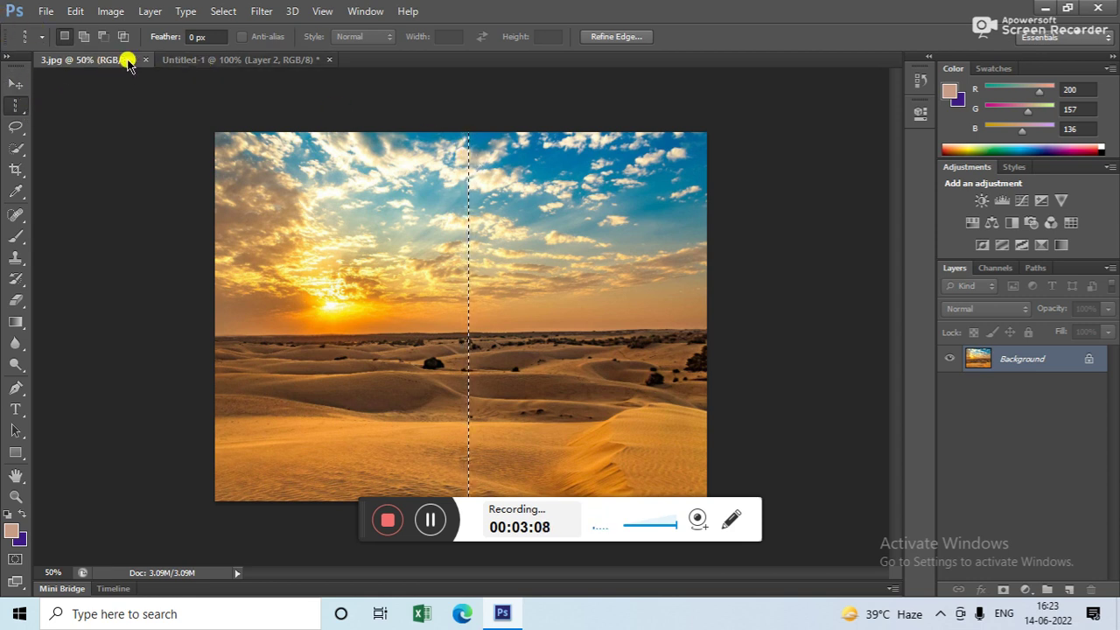
click(186, 63)
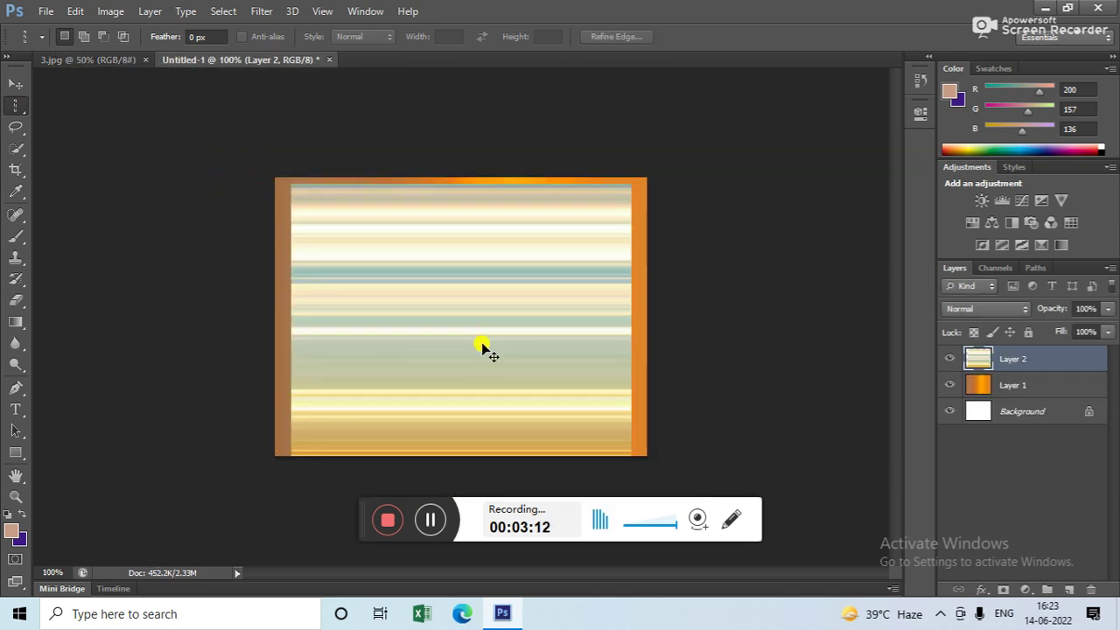
- Add Layer 3 with the second column, try shifting the column selection right, then undo
key(ctrl+shift+alt+n)
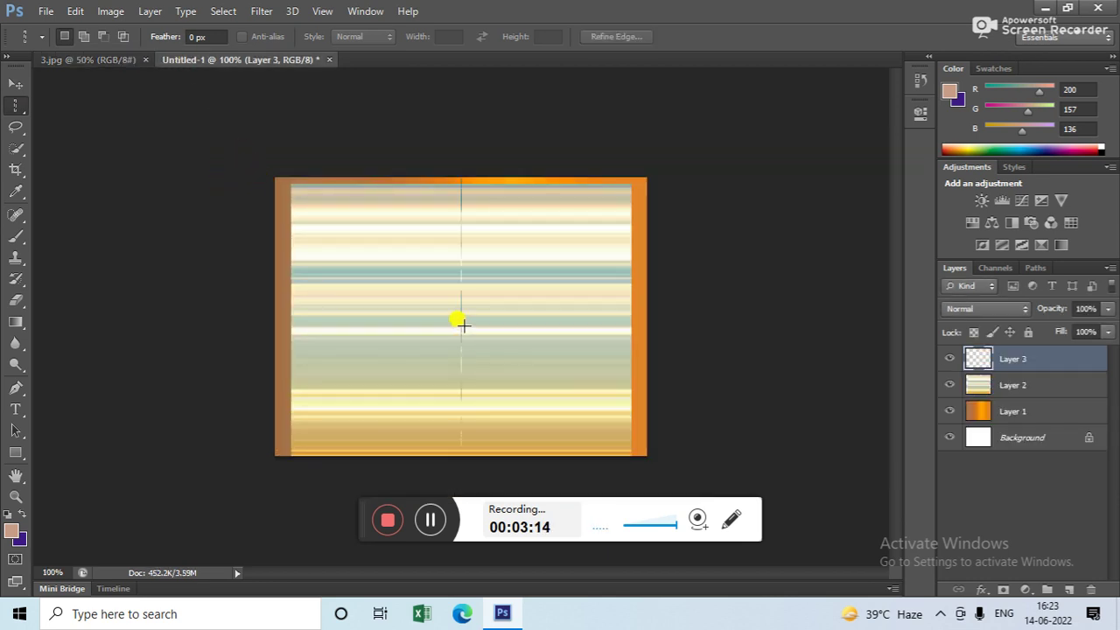
click(462, 320)
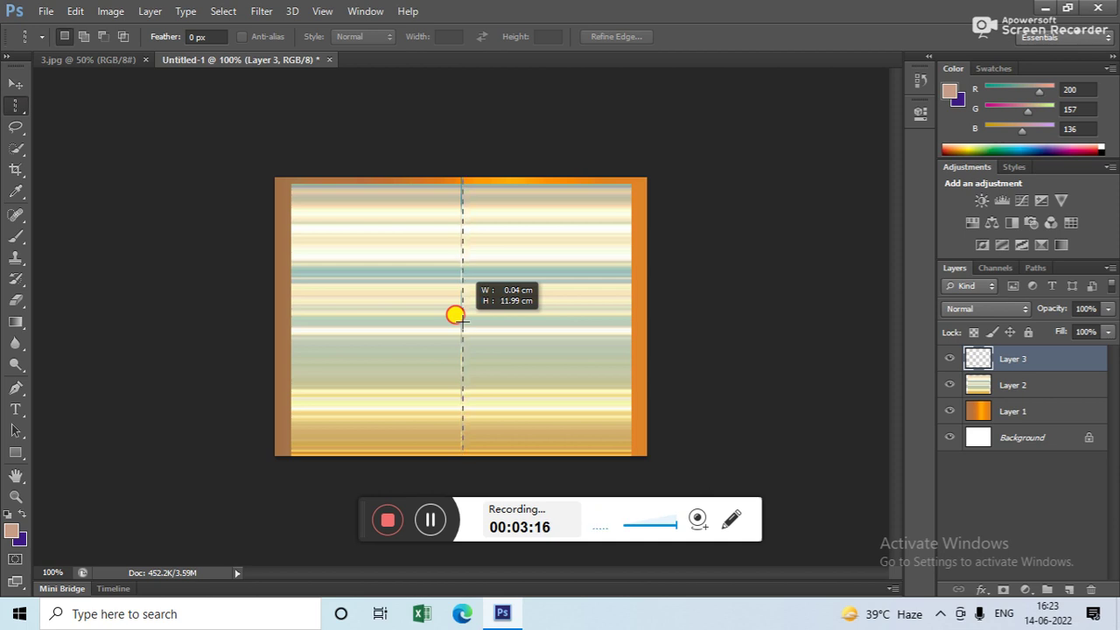
drag(462, 320, 552, 321)
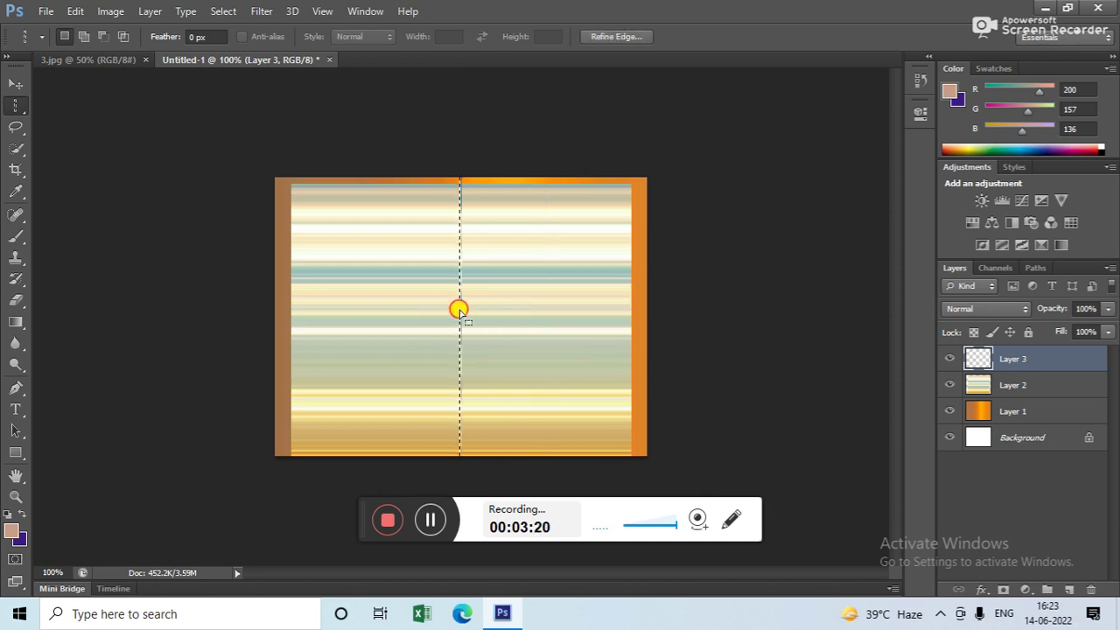
drag(459, 309, 647, 339)
key(ctrl+z)
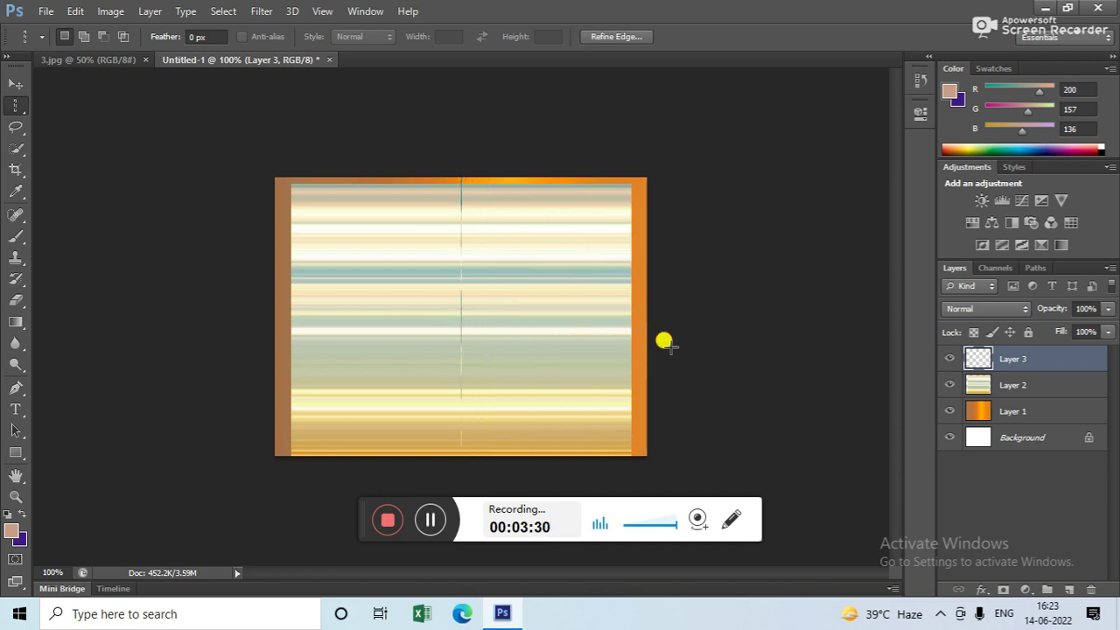